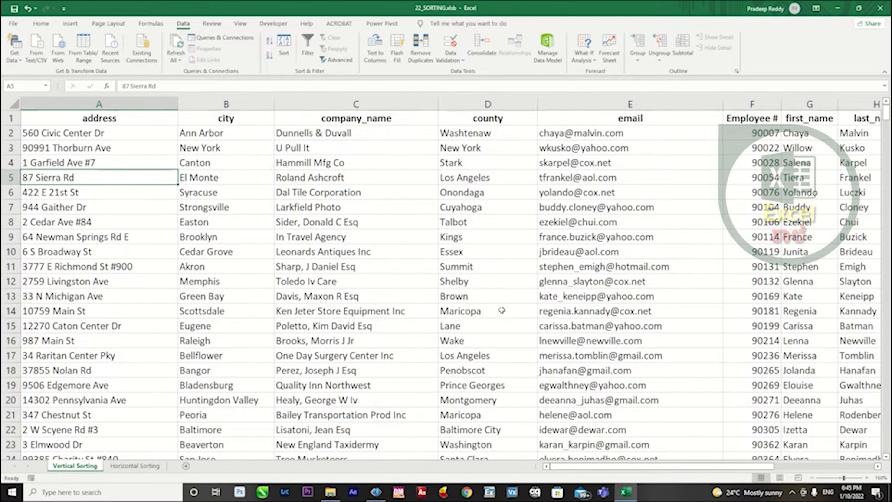
# Sort the Vertical Sorting table by company_name on cell values in A to Z order.
pyautogui.moveTo(365, 133); pyautogui.dragTo(367, 331)
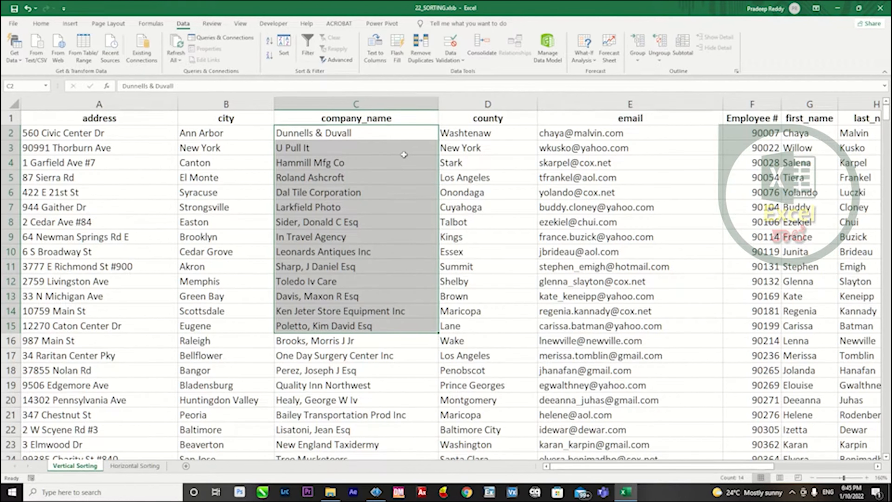
pyautogui.click(409, 138)
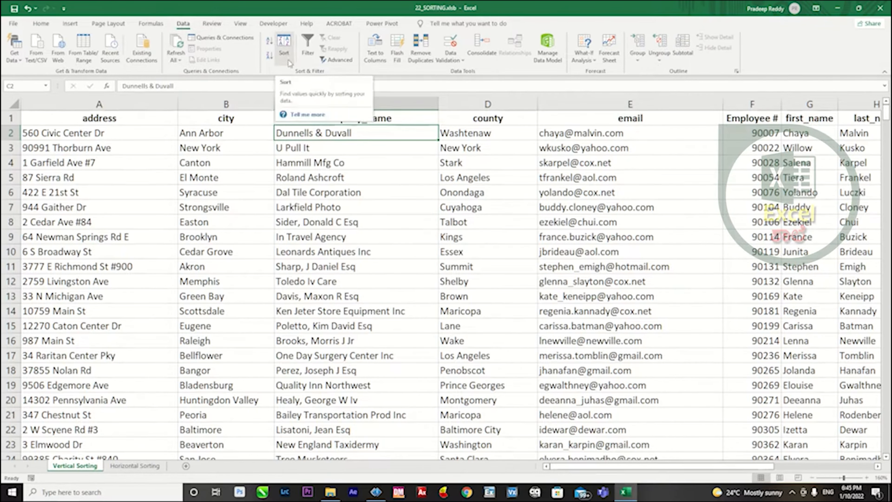
pyautogui.click(286, 50)
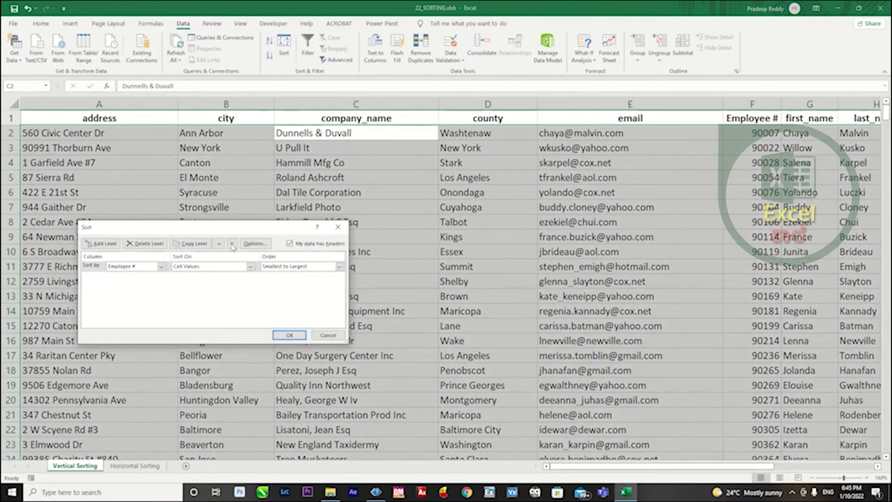
pyautogui.moveTo(158, 227); pyautogui.dragTo(568, 188)
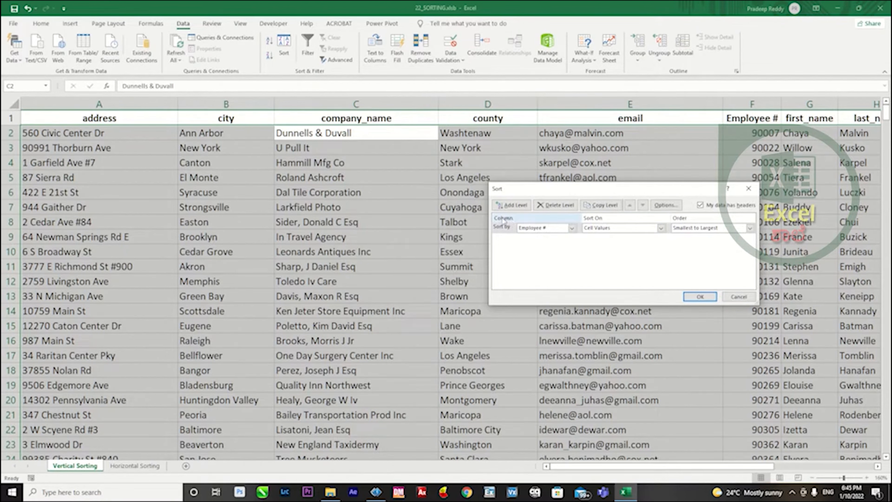
pyautogui.click(571, 229)
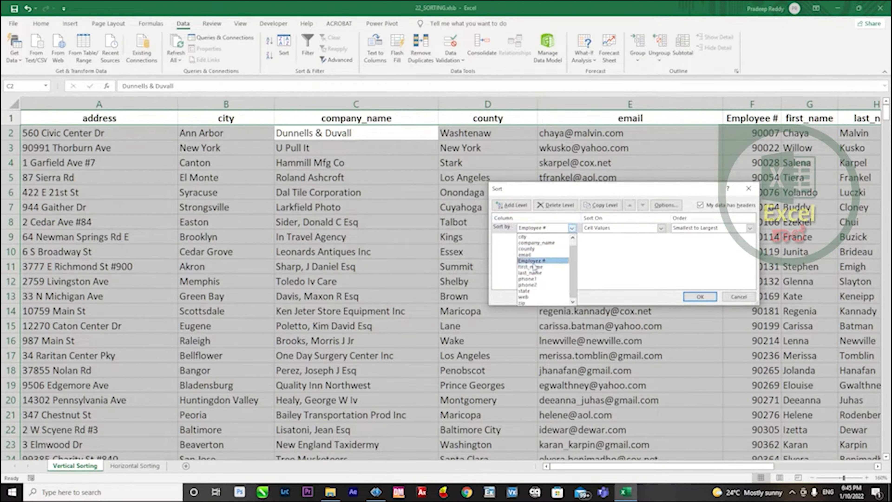
pyautogui.scroll(1, 542, 260)
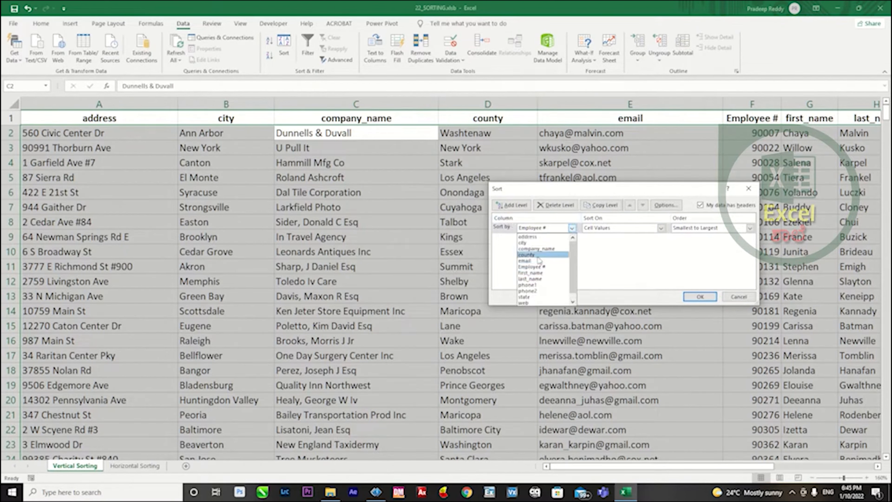
pyautogui.click(555, 249)
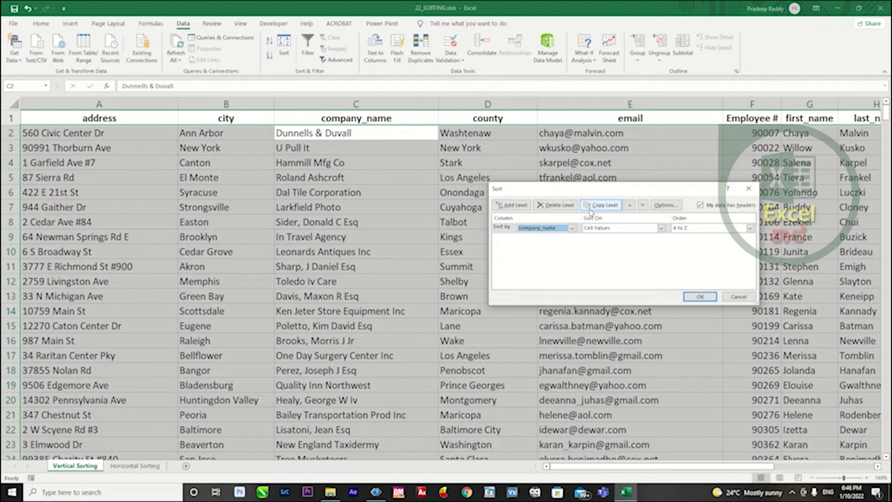
pyautogui.click(730, 229)
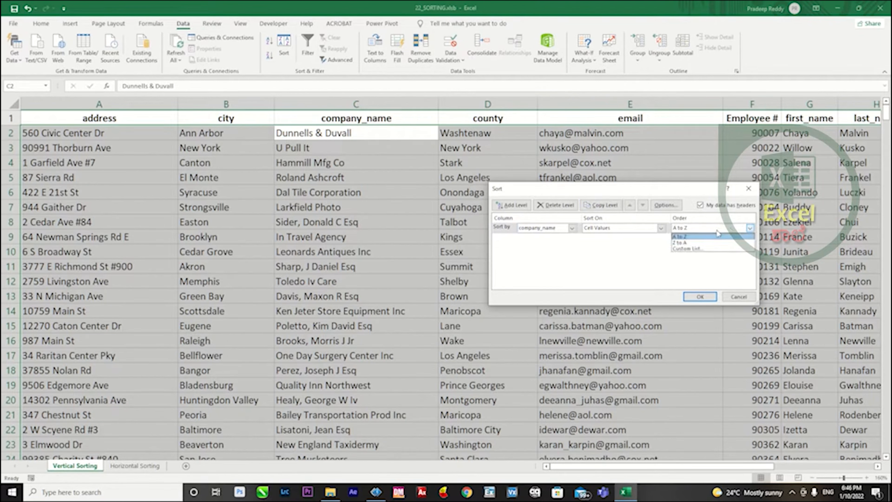
pyautogui.click(680, 237)
pyautogui.click(700, 297)
# Review the company_name and Employee # columns after the sort, and the header row from address to zip.
pyautogui.moveTo(335, 148); pyautogui.dragTo(334, 432)
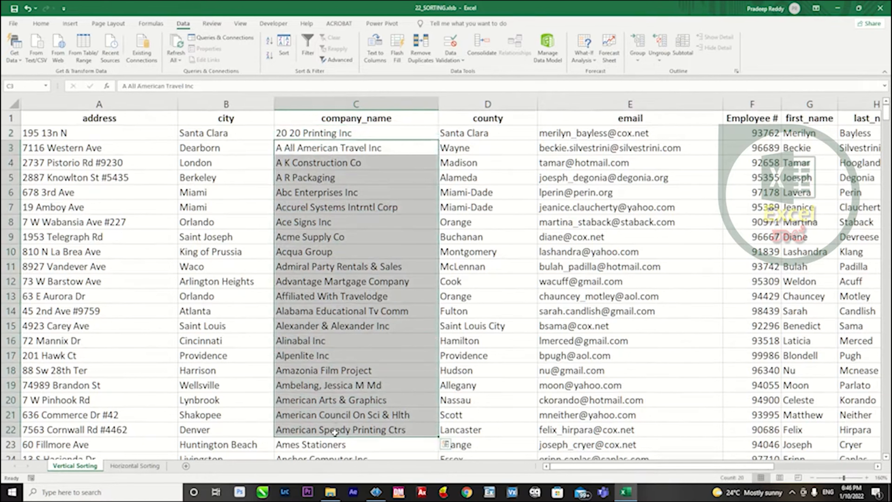
pyautogui.click(336, 262)
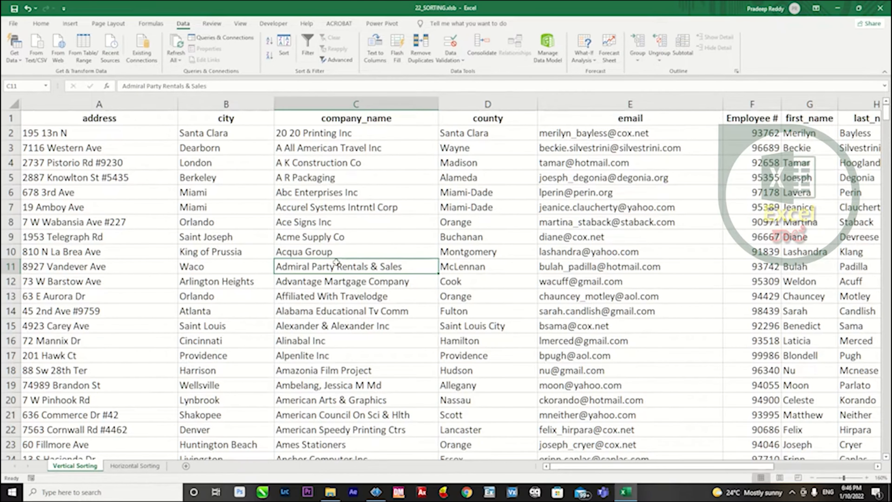
pyautogui.moveTo(349, 133); pyautogui.dragTo(351, 324)
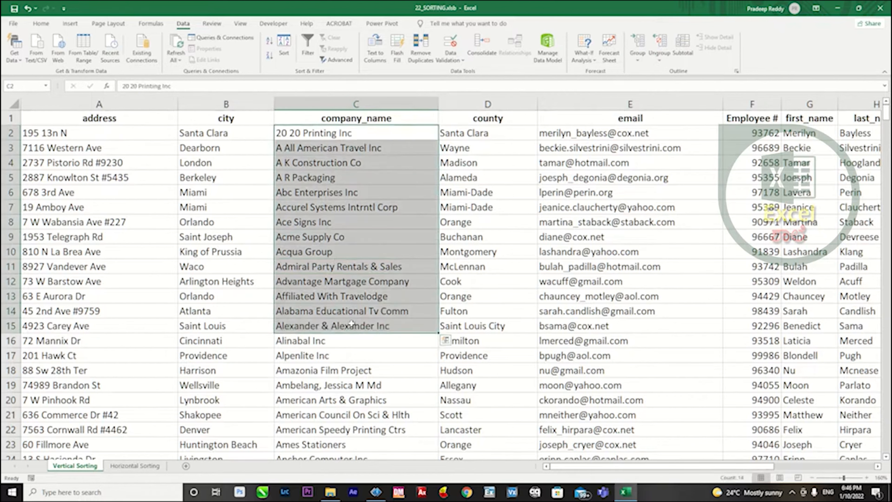
pyautogui.moveTo(761, 133); pyautogui.dragTo(758, 280)
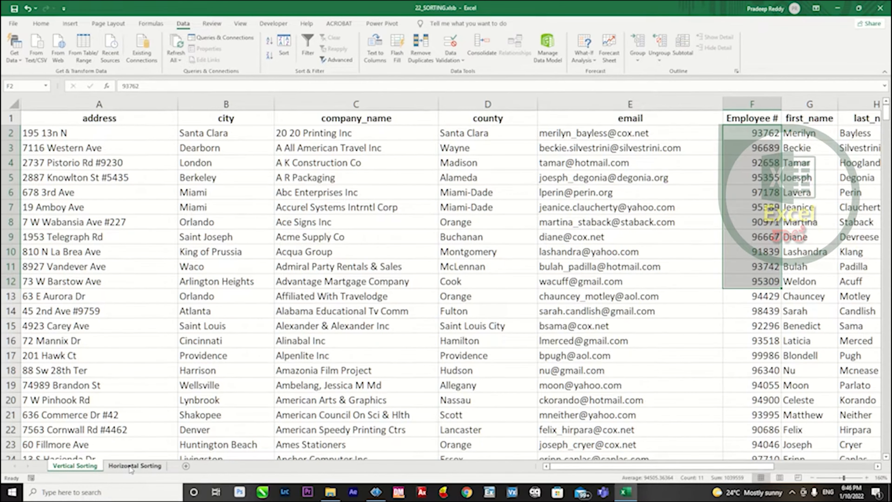
pyautogui.click(116, 117)
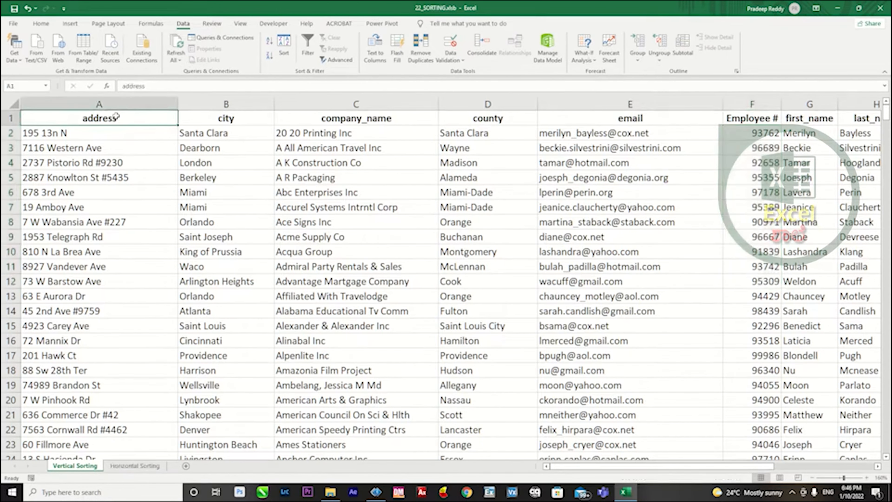
pyautogui.hotkey('ctrl', 'Right')
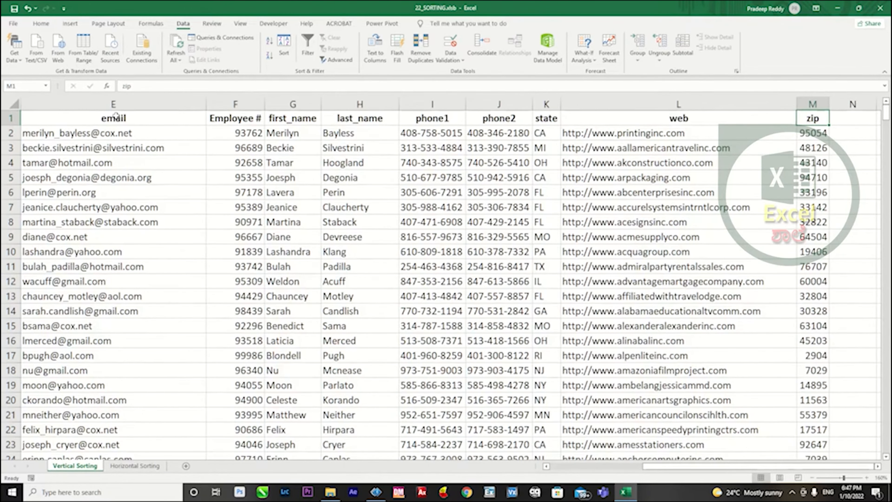
pyautogui.hotkey('ctrl', 'Left')
pyautogui.hotkey('ctrl', 'shift', 'Right')
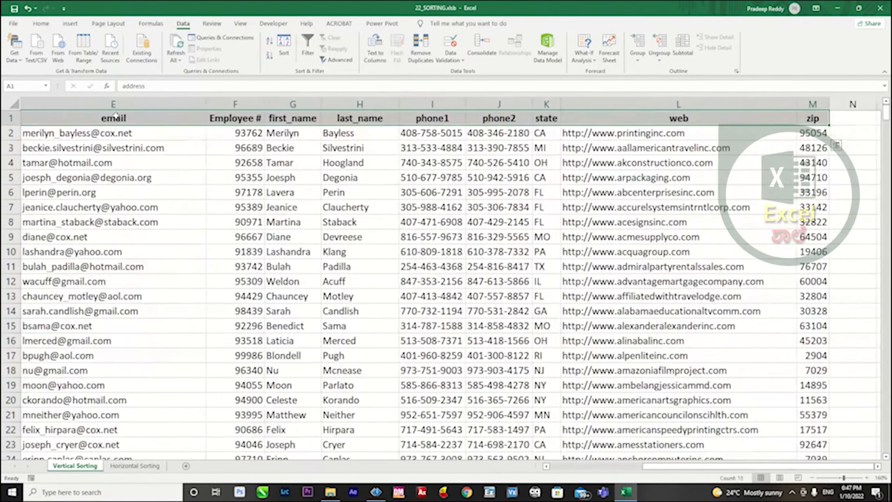
pyautogui.press('Right')
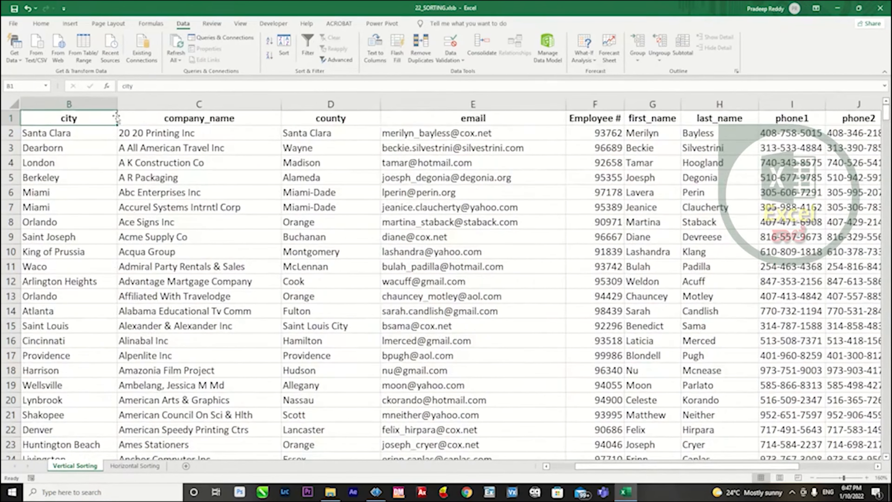
# Compare the header order on the Horizontal Sorting sheet with the headers on the Vertical Sorting sheet.
pyautogui.click(133, 466)
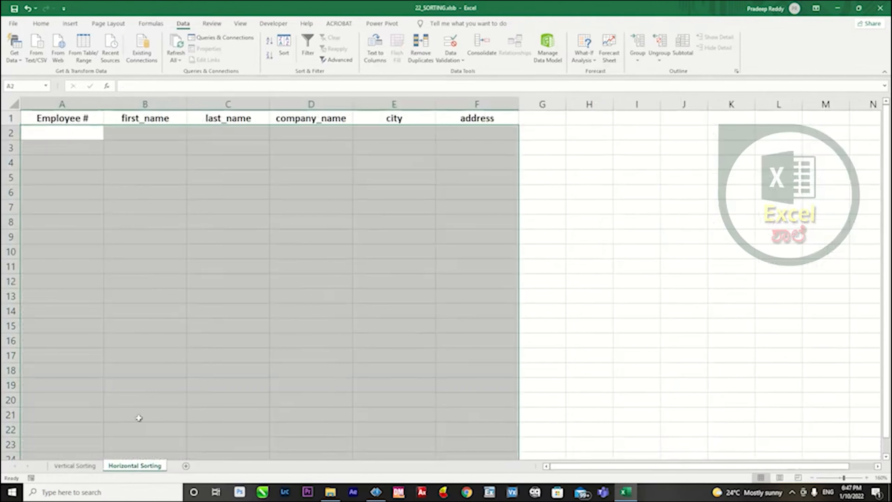
pyautogui.click(99, 145)
pyautogui.moveTo(67, 118); pyautogui.dragTo(476, 115)
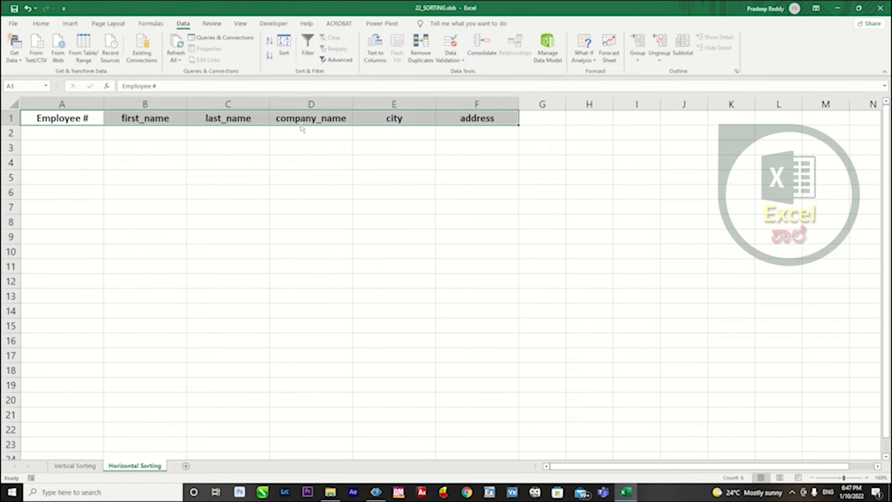
pyautogui.click(145, 157)
pyautogui.moveTo(87, 122); pyautogui.dragTo(456, 120)
pyautogui.click(81, 468)
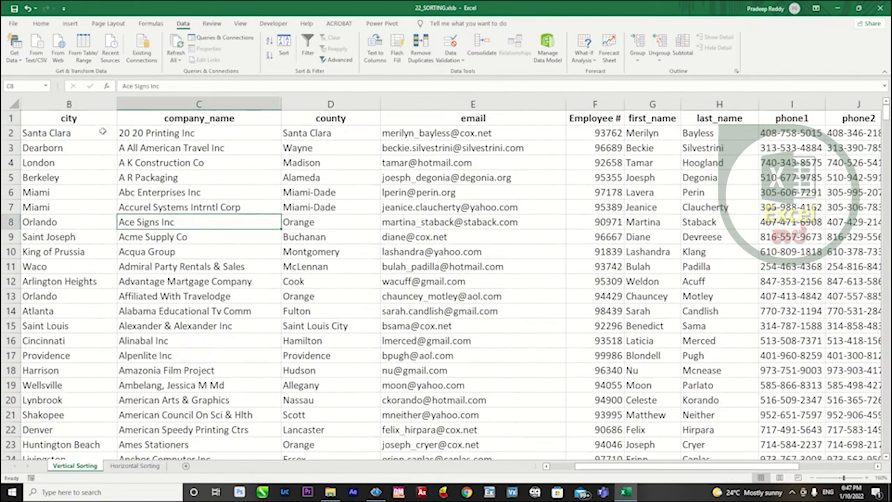
pyautogui.click(81, 119)
pyautogui.press('Left')
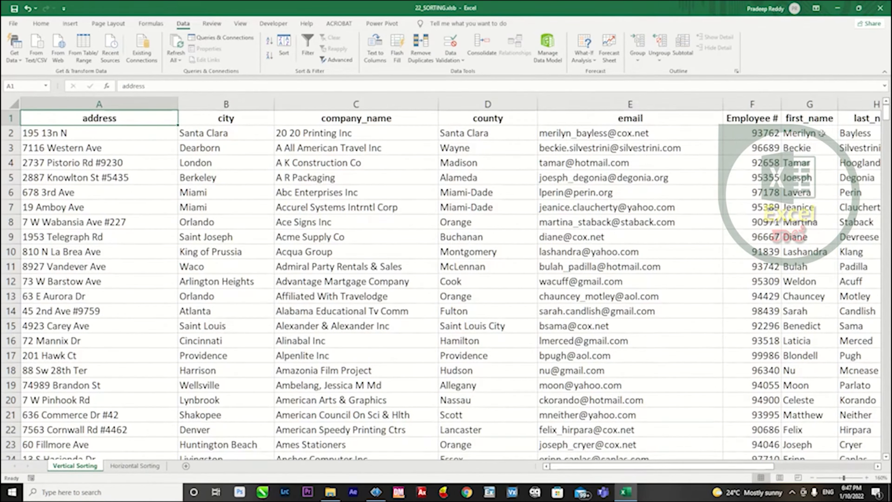
# Examine the Employee # column down to its last record and the name columns beside it.
pyautogui.click(765, 135)
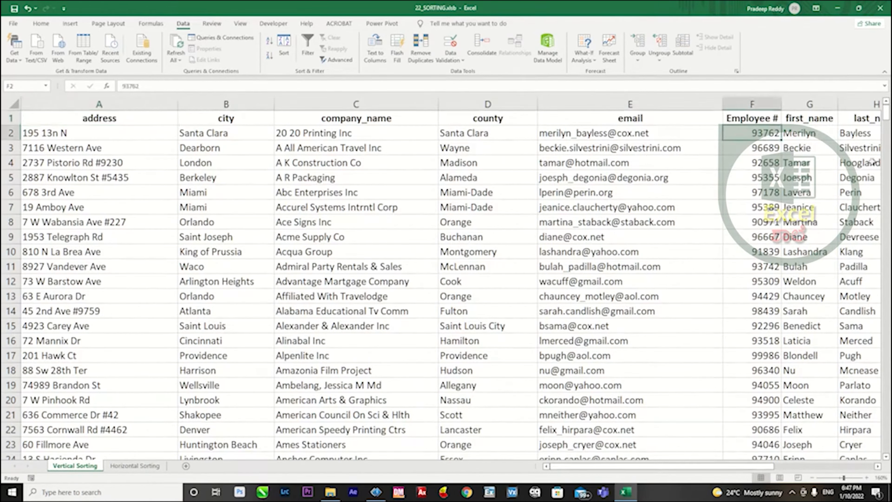
pyautogui.hotkey('ctrl', 'shift', 'Down')
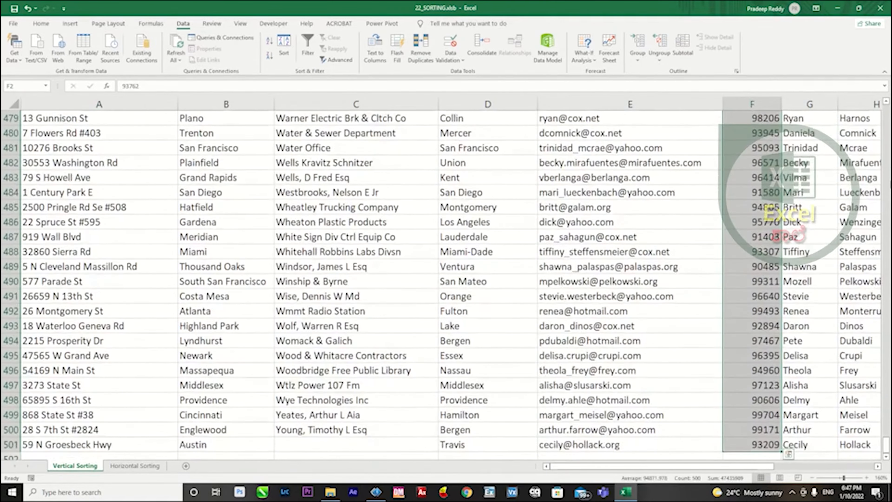
pyautogui.hotkey('ctrl', 'Up')
pyautogui.press('Right')
pyautogui.press('Right')
pyautogui.press('Right')
pyautogui.press('Left')
# Insert a row of blank cells above the address-to-zip headers on the Vertical Sorting sheet.
pyautogui.hotkey('ctrl', 'Home')
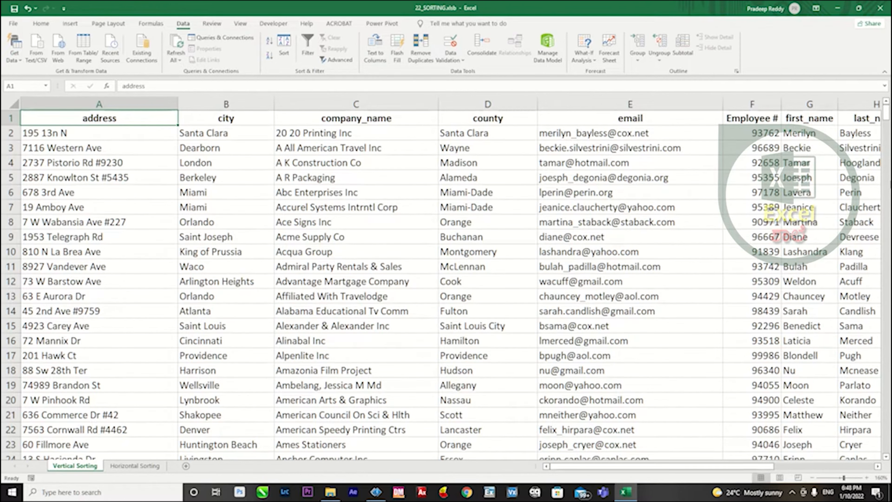
pyautogui.hotkey('ctrl', 'shift', 'Right')
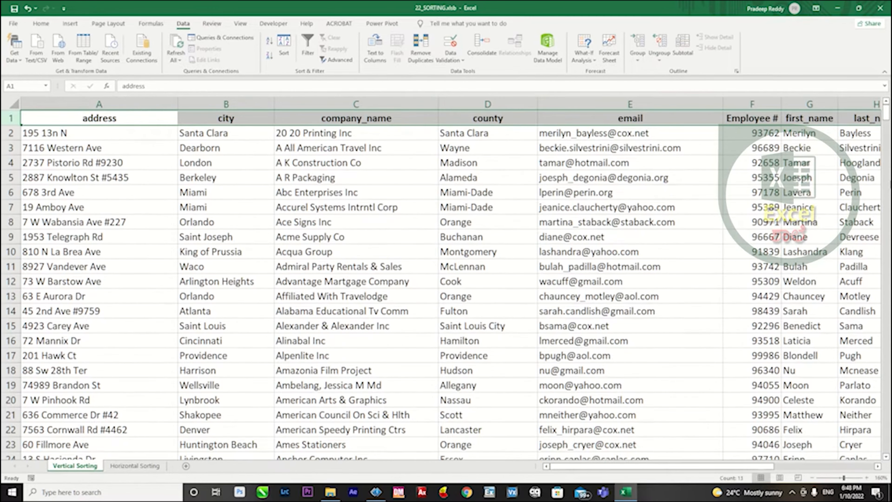
pyautogui.hotkey('ctrl', 'shift', '+')
pyautogui.press('Down')
pyautogui.hotkey('ctrl', 'shift', 'Right')
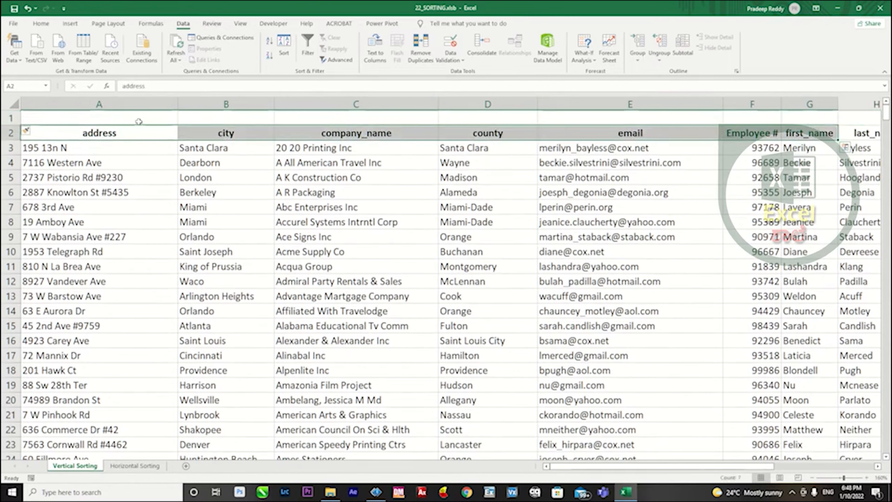
pyautogui.click(100, 132)
# Enter =MATCH(A2,'Horizontal Sorting'!$A$1:$F$1,0) in cell A1 of the Vertical Sorting sheet.
pyautogui.click(135, 465)
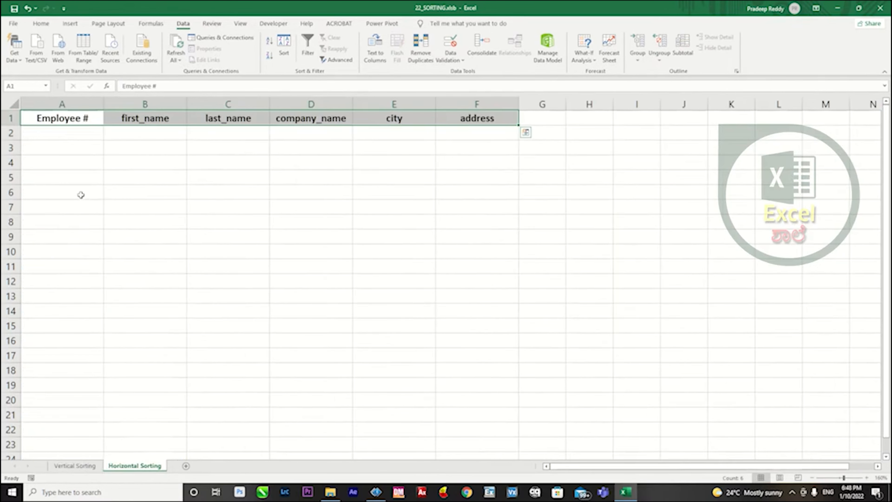
pyautogui.click(77, 177)
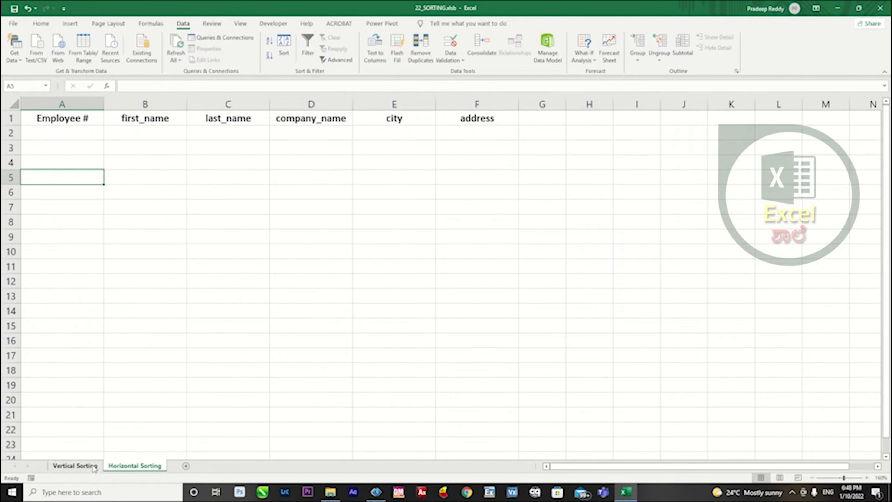
pyautogui.click(75, 465)
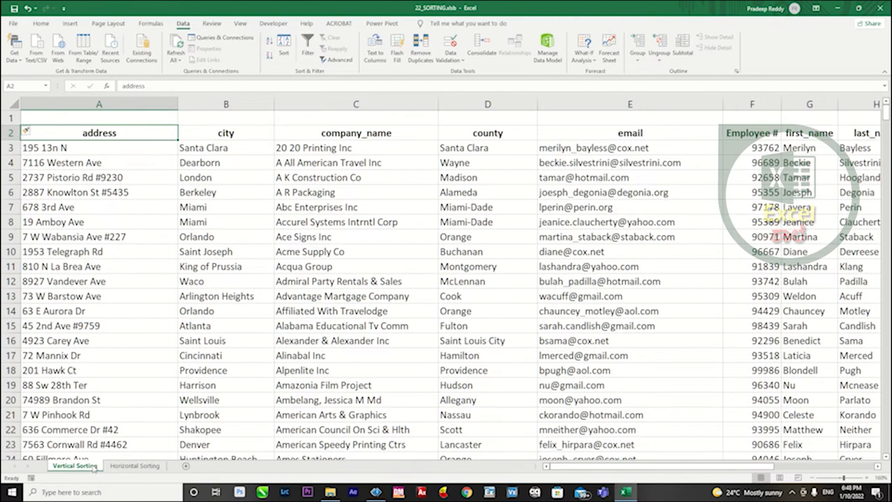
pyautogui.press('Up')
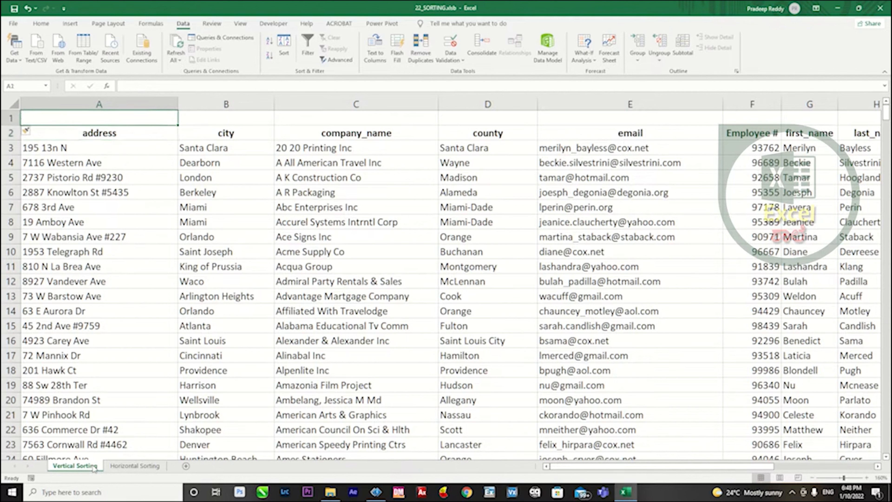
pyautogui.write('=matc')
pyautogui.press('Tab')
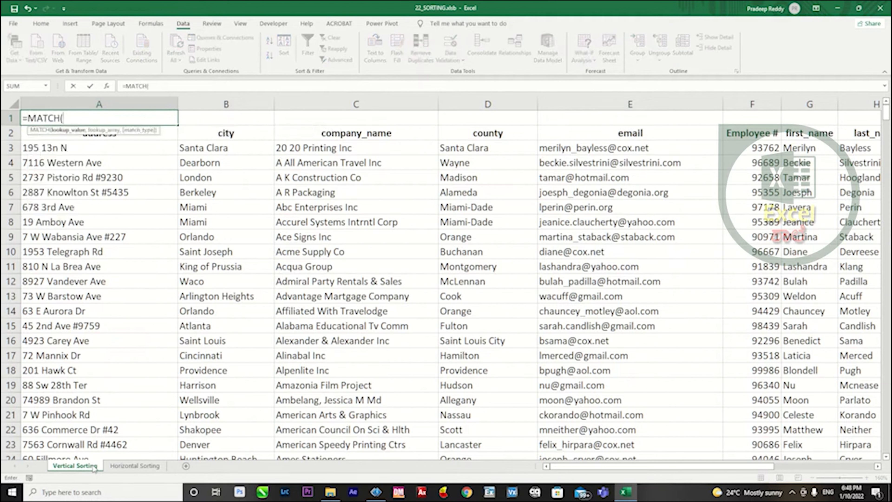
pyautogui.press('Down')
pyautogui.write(',')
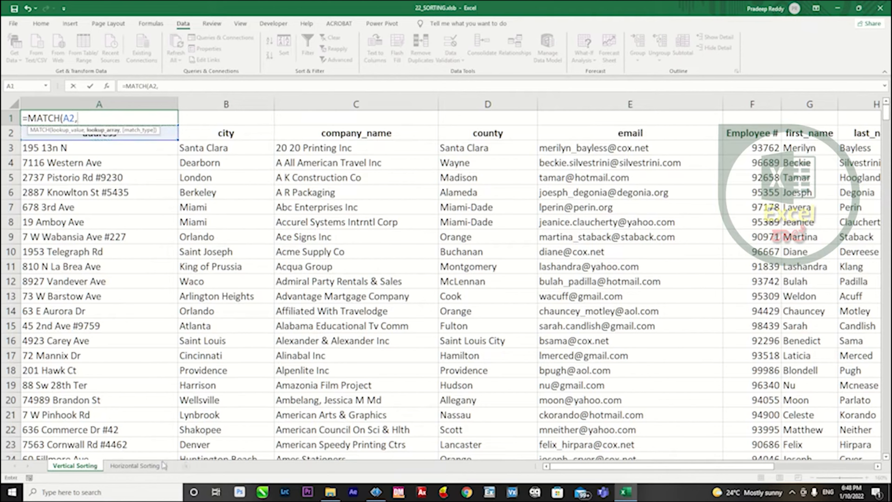
pyautogui.click(134, 465)
pyautogui.moveTo(58, 119); pyautogui.dragTo(452, 122)
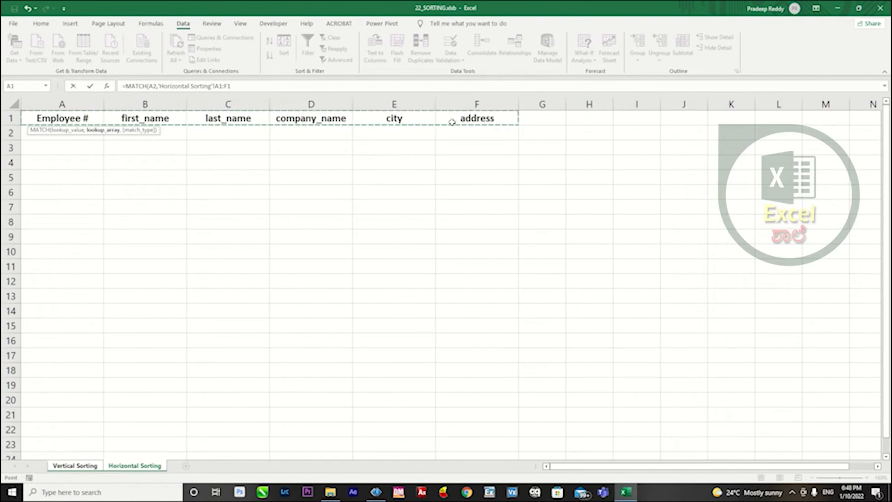
pyautogui.press('F4')
pyautogui.write(',0)')
pyautogui.press('Return')
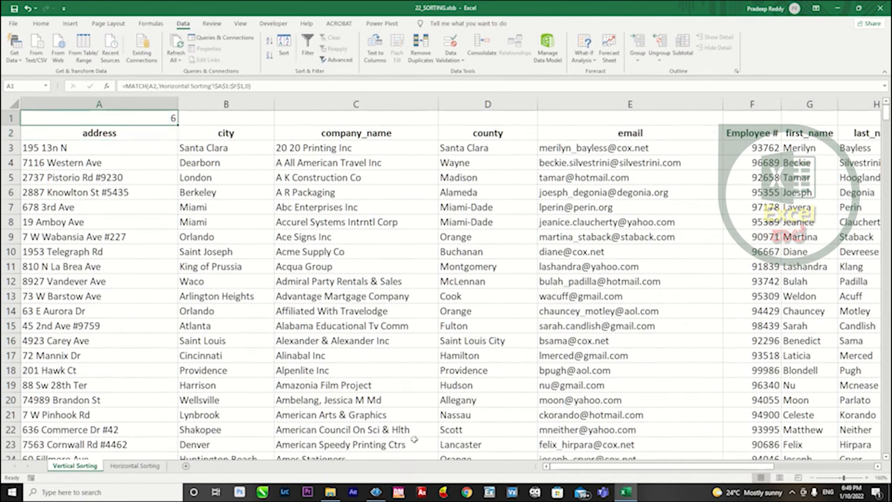
# Recheck the header list on the Horizontal Sorting sheet and fill the MATCH formula from A1 across to M1 on Vertical Sorting.
pyautogui.click(135, 465)
pyautogui.moveTo(505, 125); pyautogui.dragTo(74, 109)
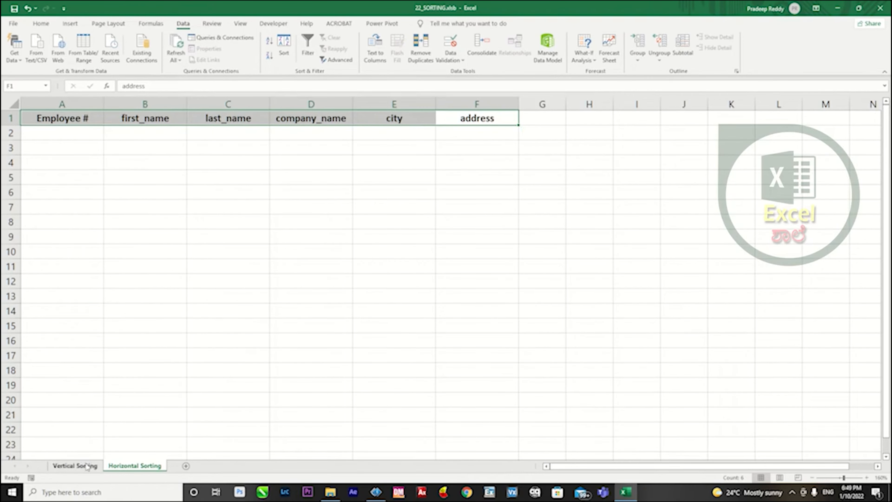
pyautogui.click(75, 466)
pyautogui.moveTo(178, 124); pyautogui.dragTo(822, 119)
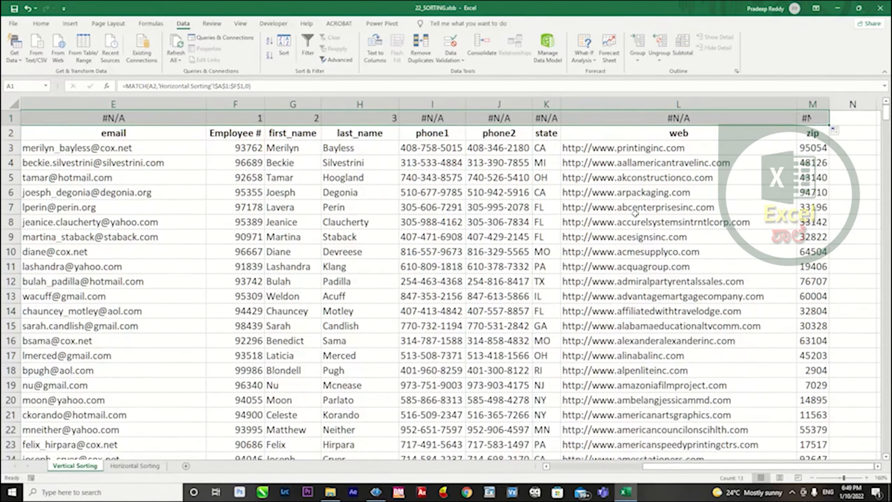
# Review the MATCH results cell by cell along row 1, from the city column to the state column.
pyautogui.press('Right')
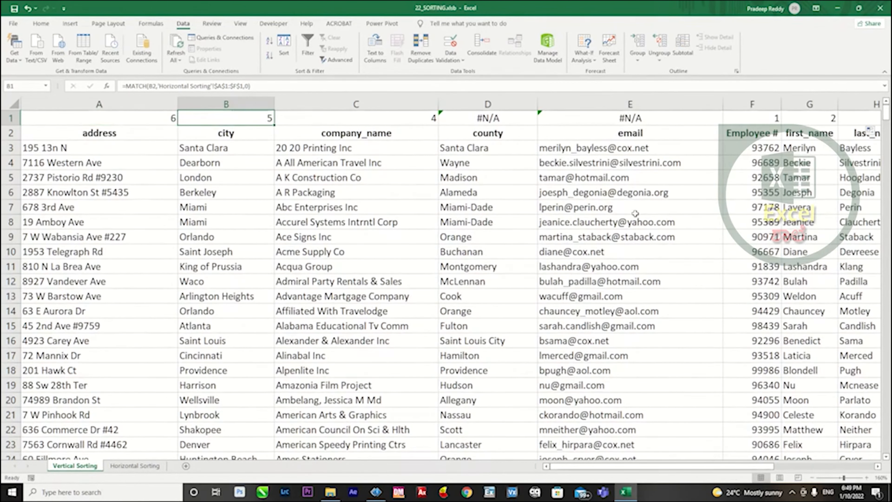
pyautogui.press('Right')
pyautogui.press('Right')
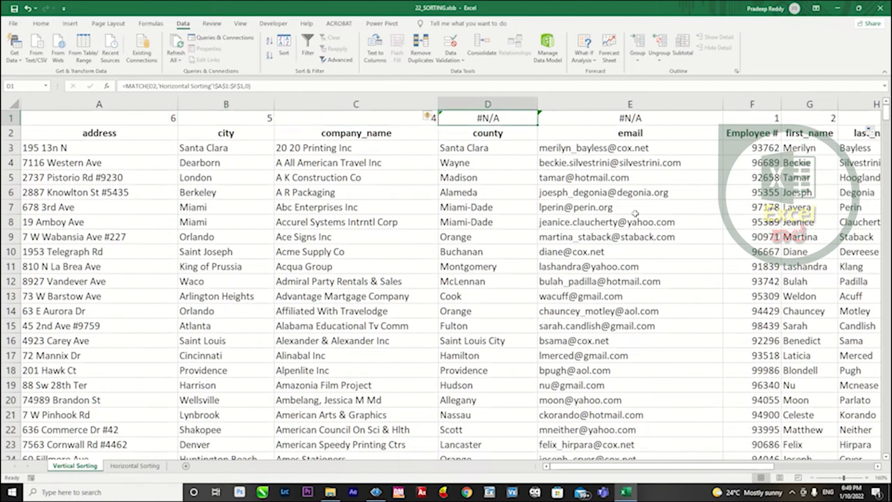
pyautogui.press('Right')
pyautogui.press('Right')
pyautogui.press('Right')
pyautogui.press('Right')
pyautogui.press('Right')
pyautogui.press('Right')
pyautogui.press('Right')
pyautogui.press('Right')
pyautogui.press('Right')
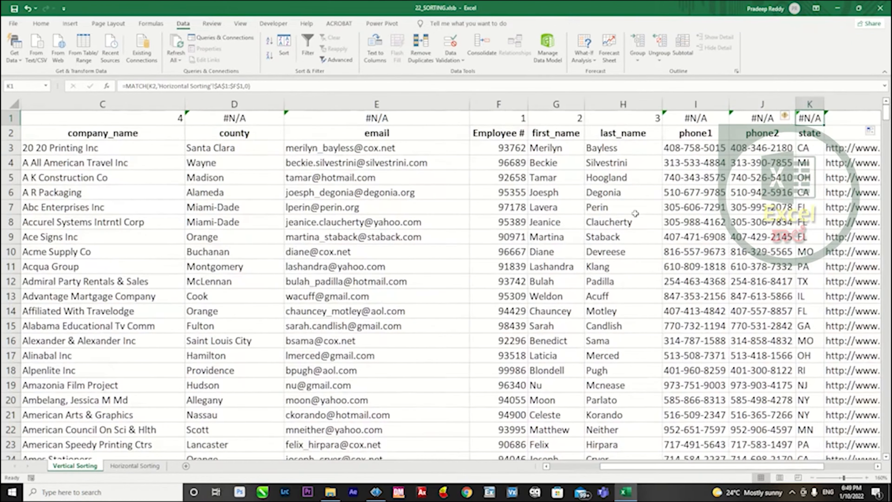
# Select the whole table from A1 to M502, including the row of MATCH numbers above the headers.
pyautogui.hotkey('ctrl', 'Left')
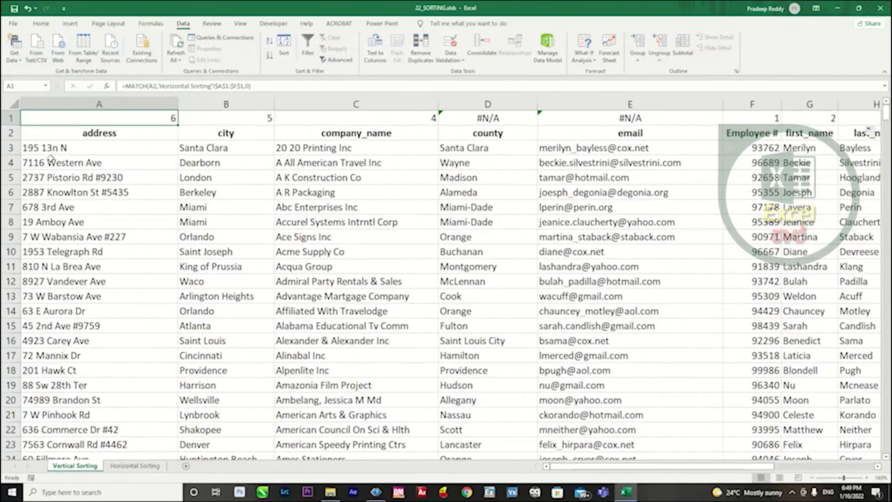
pyautogui.hotkey('ctrl', 'shift', 'Right')
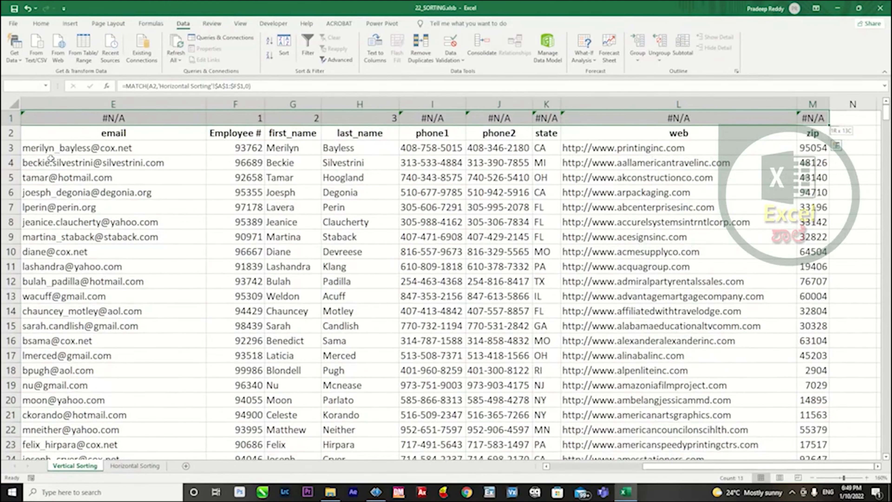
pyautogui.hotkey('ctrl', 'shift', 'Down')
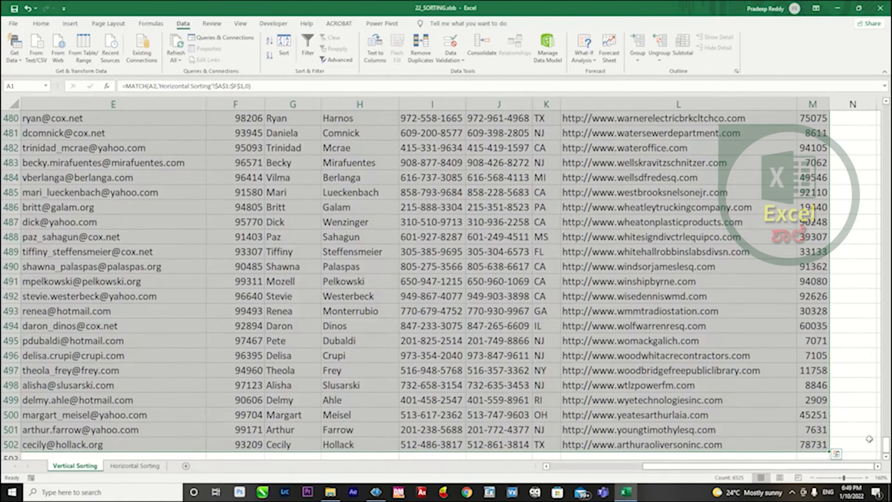
pyautogui.moveTo(886, 447); pyautogui.dragTo(888, 111)
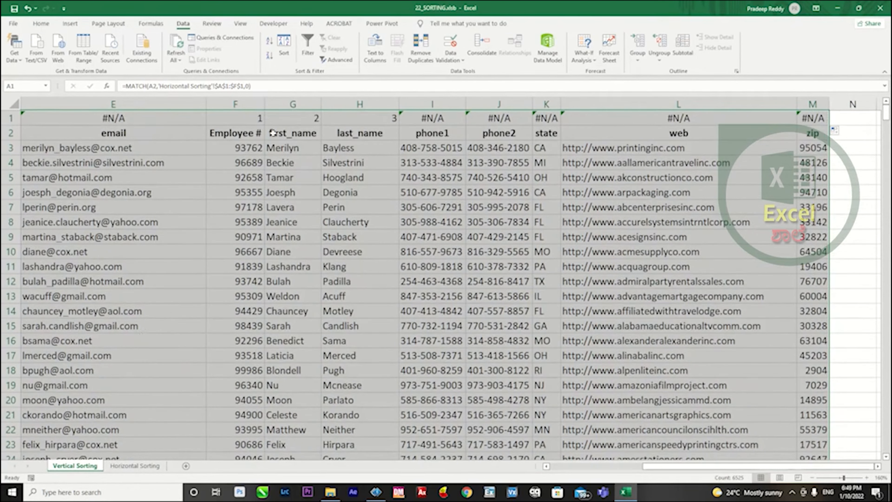
# Start a custom sort of the selected table and set its orientation to Sort left to right.
pyautogui.click(284, 46)
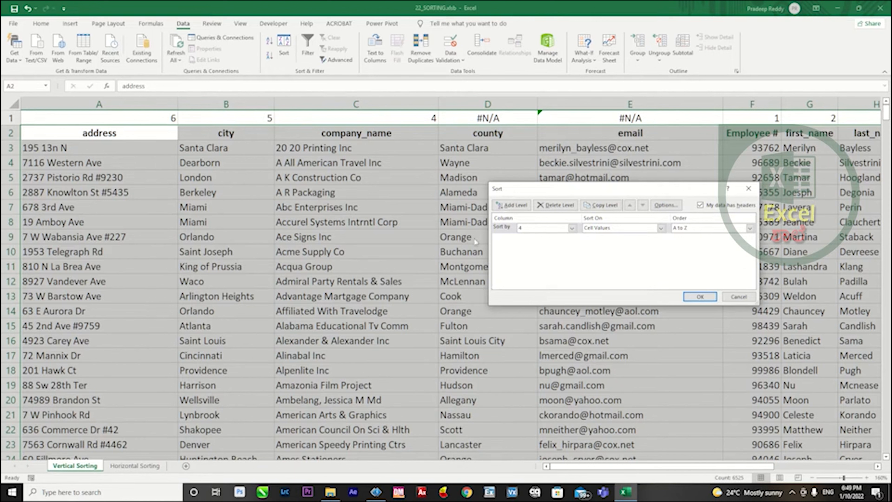
pyautogui.click(661, 209)
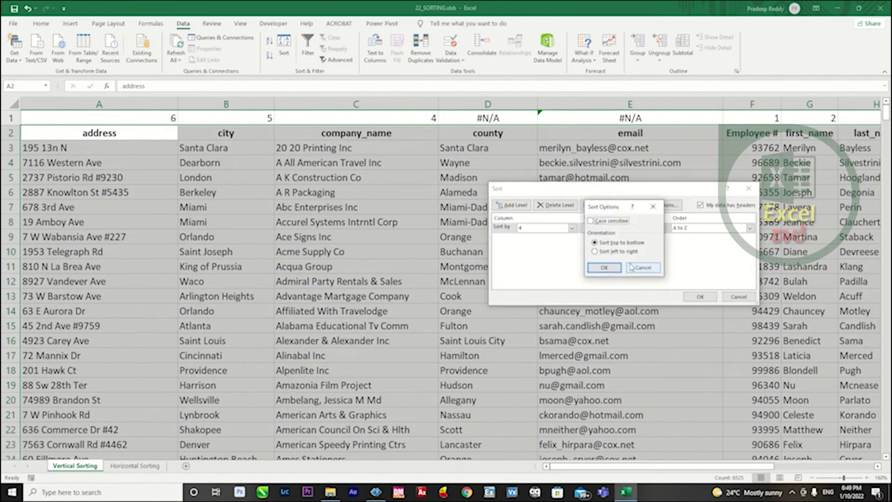
pyautogui.click(612, 252)
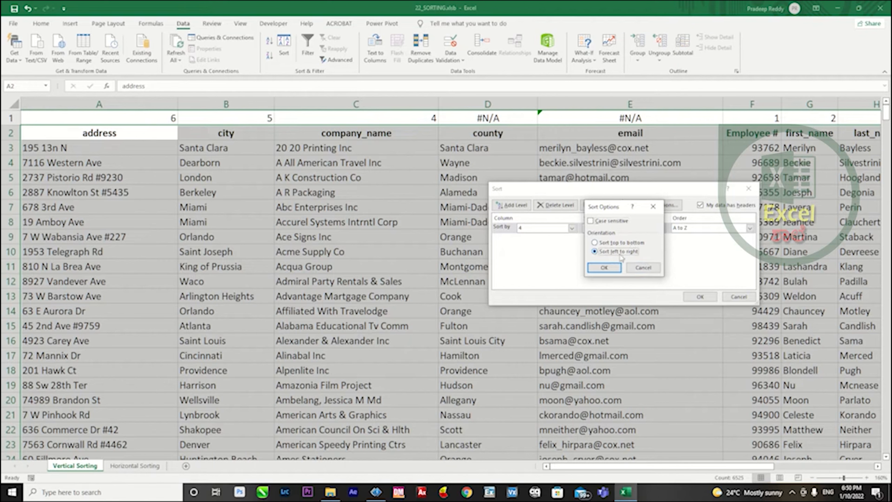
pyautogui.click(604, 268)
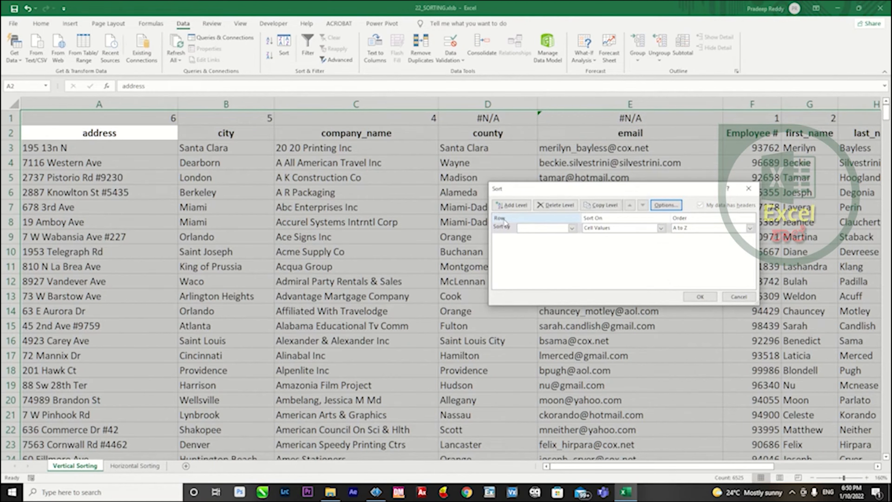
# Sort by Row 1 on cell values, in Smallest to Largest order.
pyautogui.click(559, 228)
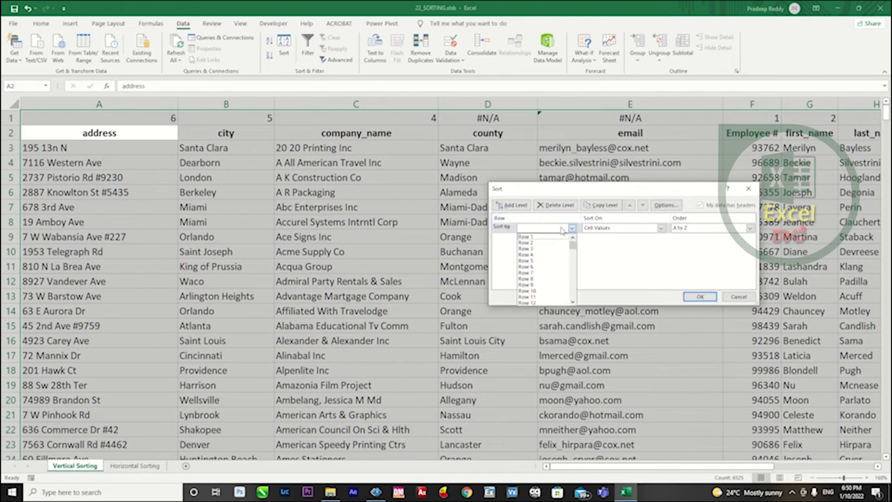
pyautogui.click(550, 237)
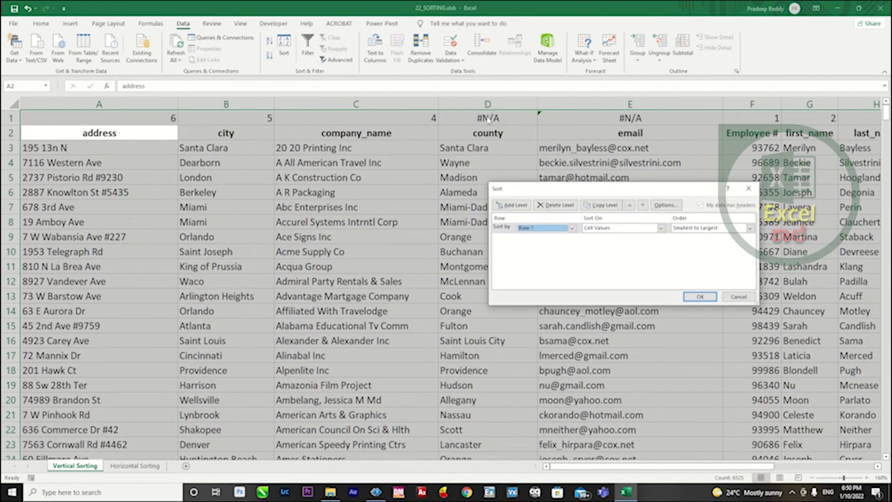
pyautogui.click(746, 229)
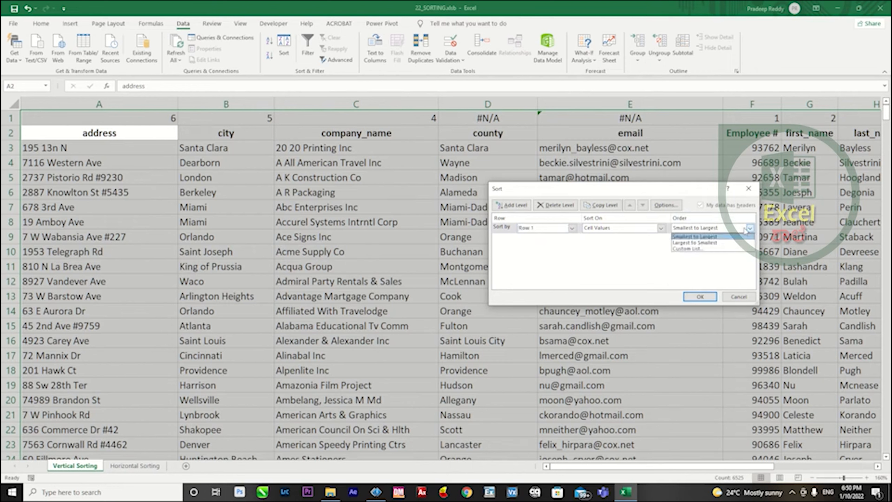